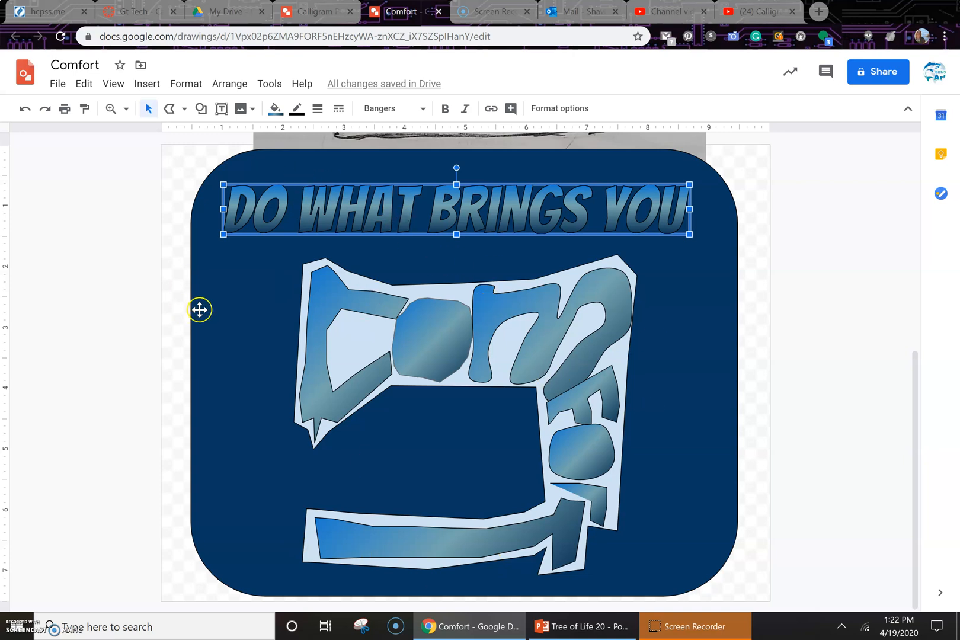
Step: Insert word art reading "Do What" onto the drawing
{"action": "left_click", "coordinate": [221, 302]}
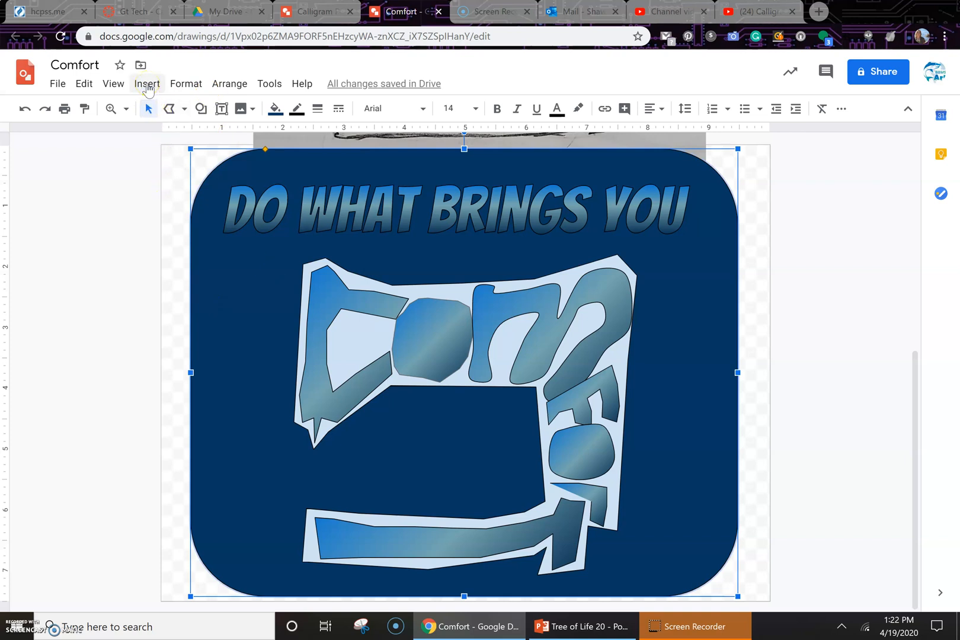
{"action": "left_click", "coordinate": [147, 86]}
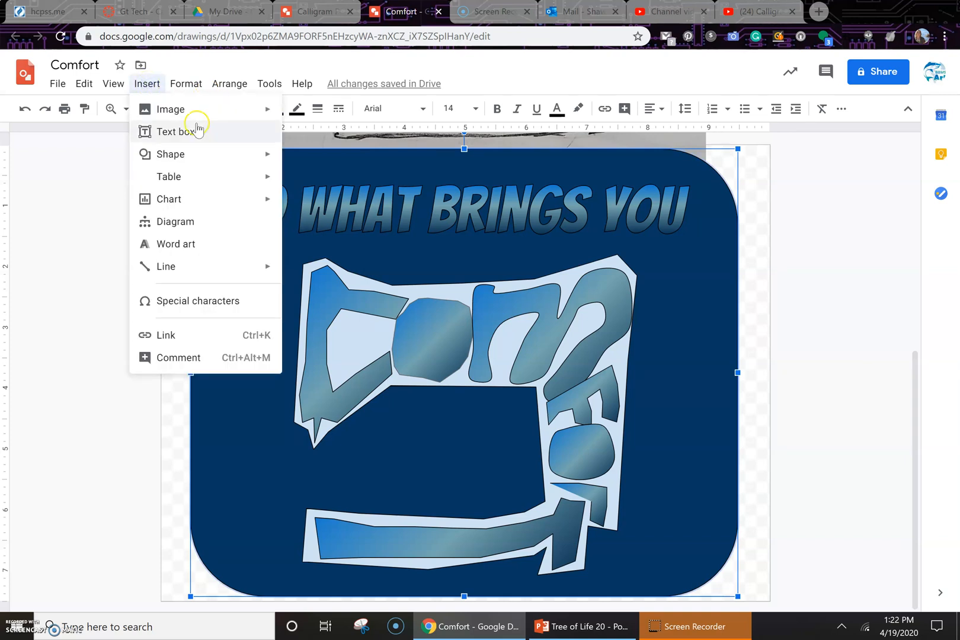
{"action": "left_click", "coordinate": [180, 248]}
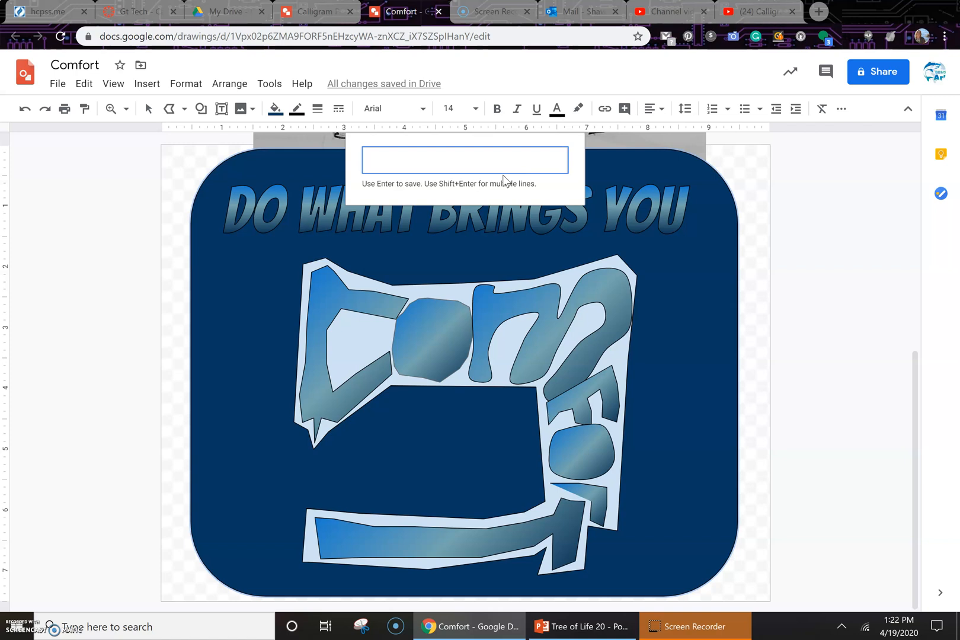
{"action": "type", "text": "Do What"}
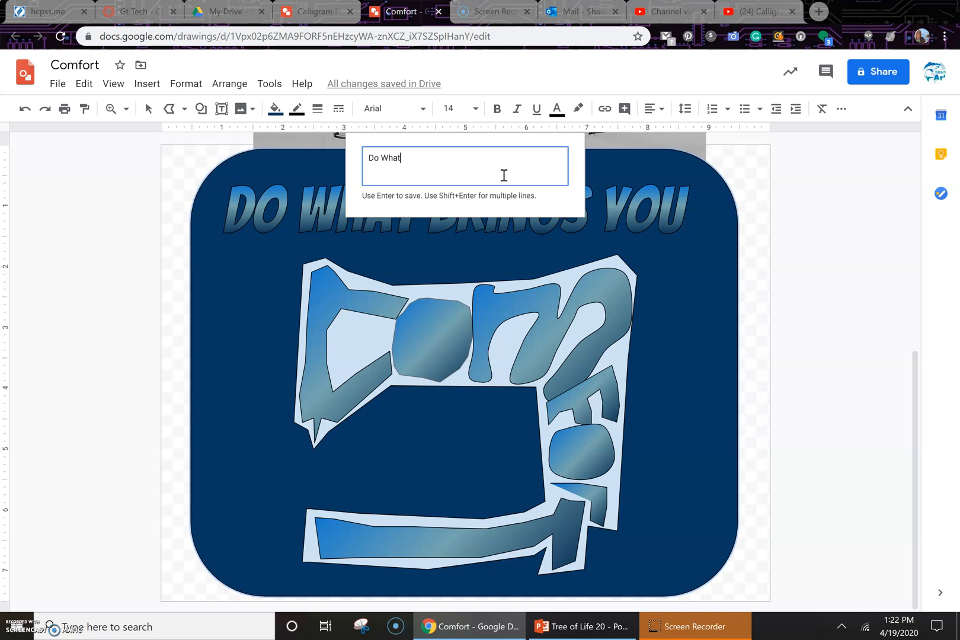
{"action": "key", "text": "Return"}
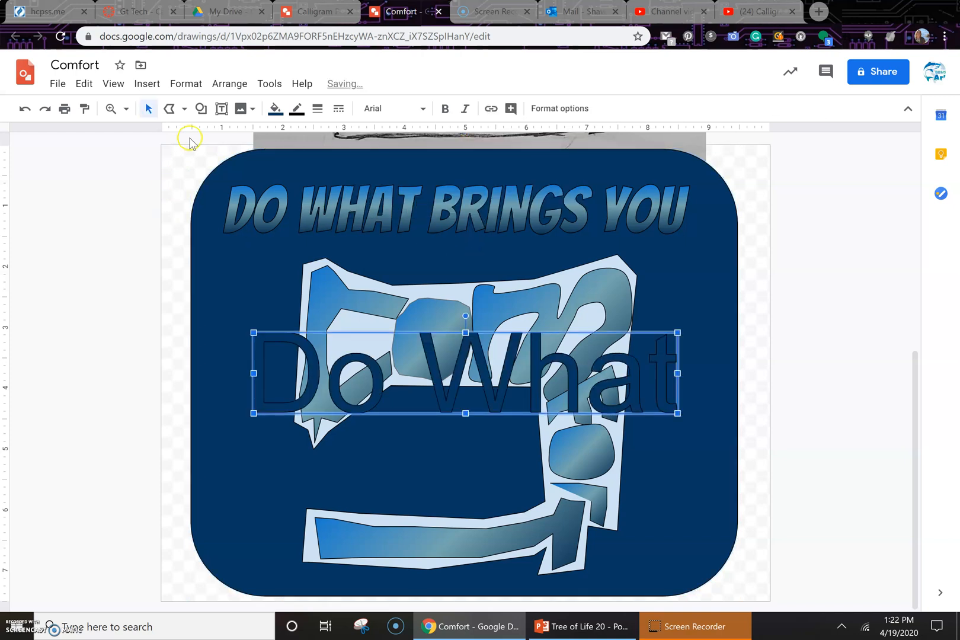
Step: Insert a second word art reading "Brings you"
{"action": "left_click", "coordinate": [115, 83]}
{"action": "mouse_move", "coordinate": [156, 85]}
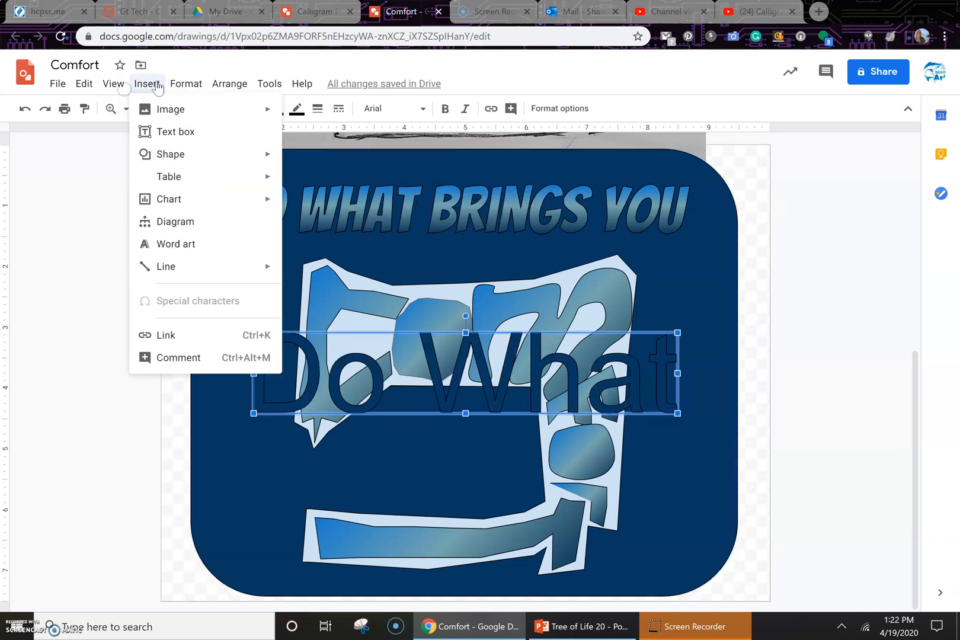
{"action": "left_click", "coordinate": [194, 244]}
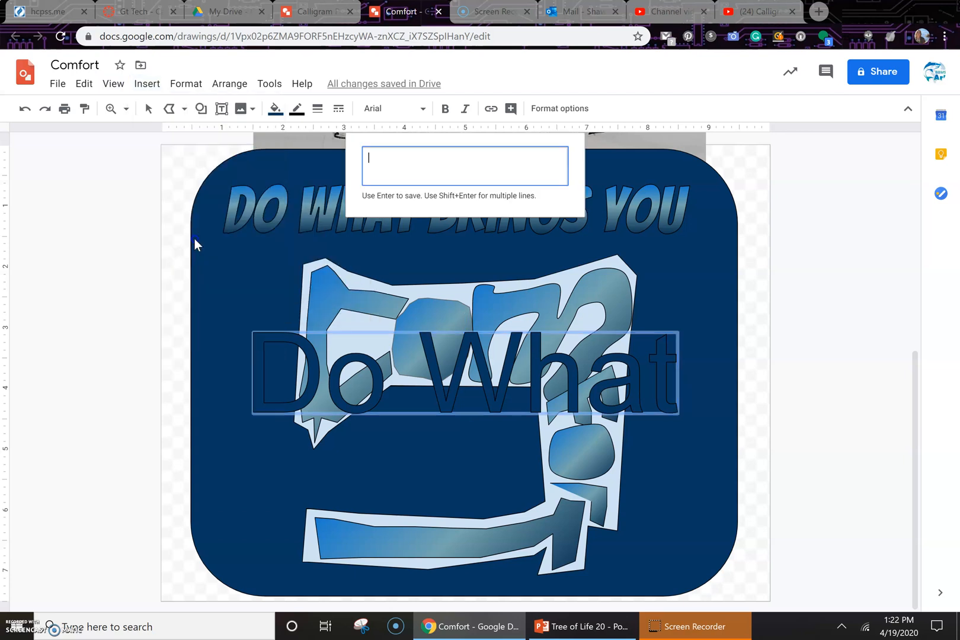
{"action": "type", "text": "Bring your"}
{"action": "key", "text": "BackSpace"}
{"action": "key", "text": "Left"}
{"action": "key", "text": "Left"}
{"action": "key", "text": "Left"}
{"action": "key", "text": "Left"}
{"action": "type", "text": "s"}
{"action": "key", "text": "Return"}
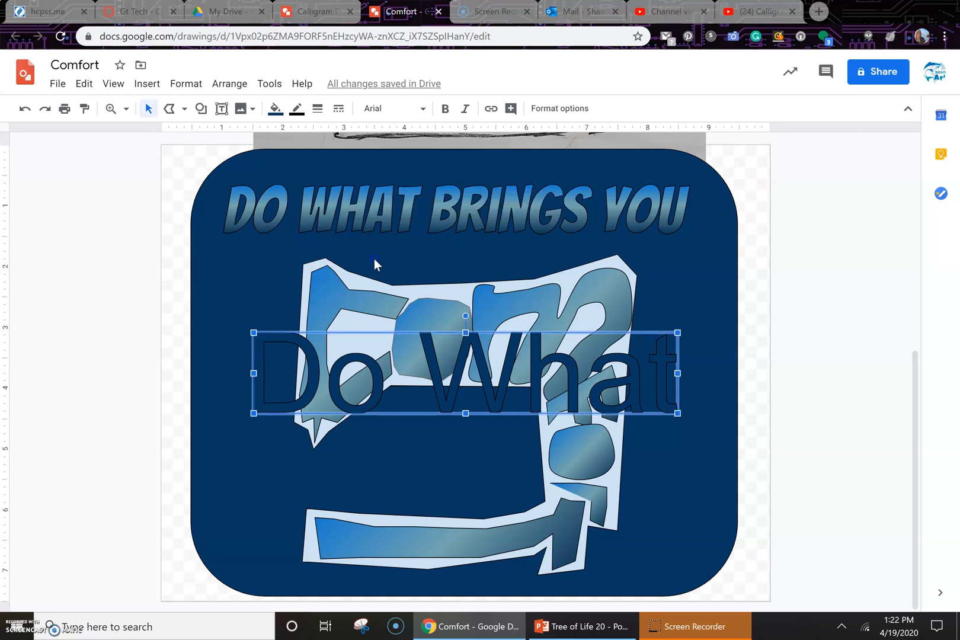
Step: Separate the "Do What" and "Brings you" word art, moving both toward the canvas's left side
{"action": "left_click_drag", "start_coordinate": [458, 392], "coordinate": [383, 531]}
{"action": "left_click", "coordinate": [433, 378]}
{"action": "left_click_drag", "start_coordinate": [433, 378], "coordinate": [403, 295]}
{"action": "left_click", "coordinate": [507, 213]}
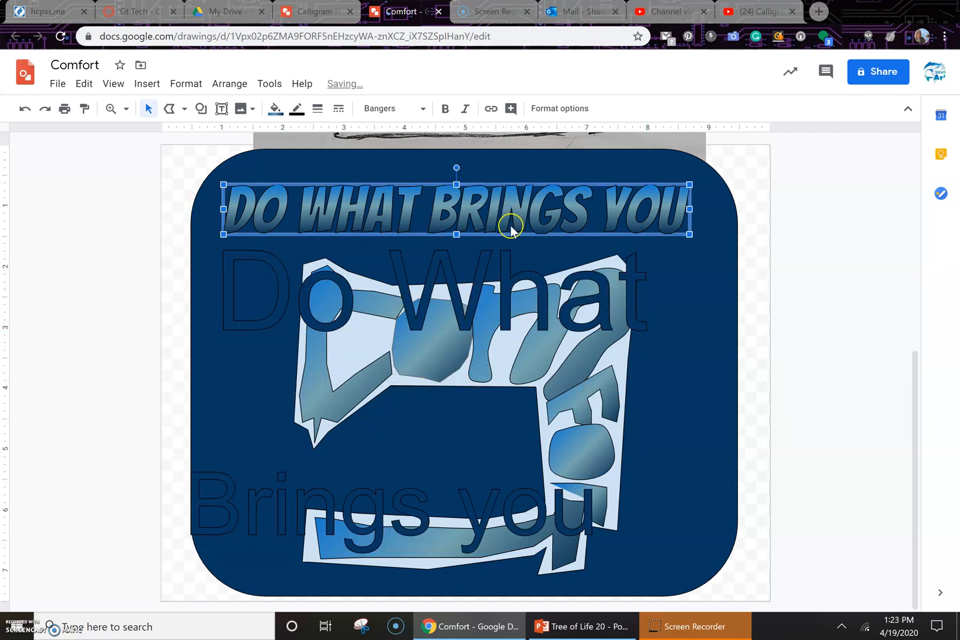
{"action": "left_click", "coordinate": [418, 304]}
{"action": "left_click_drag", "start_coordinate": [418, 304], "coordinate": [288, 308]}
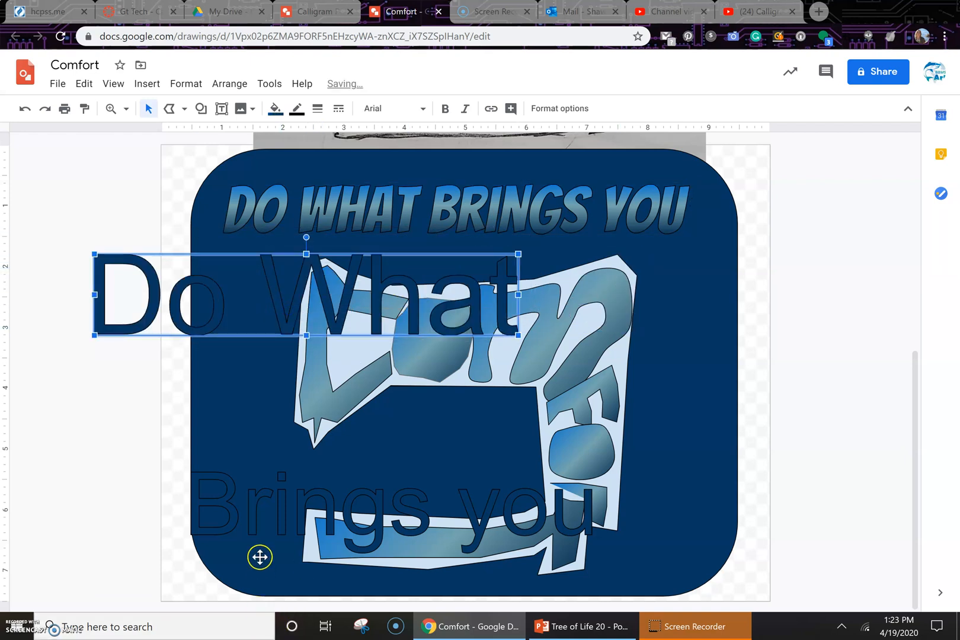
{"action": "left_click", "coordinate": [262, 529]}
{"action": "left_click_drag", "start_coordinate": [262, 530], "coordinate": [152, 447]}
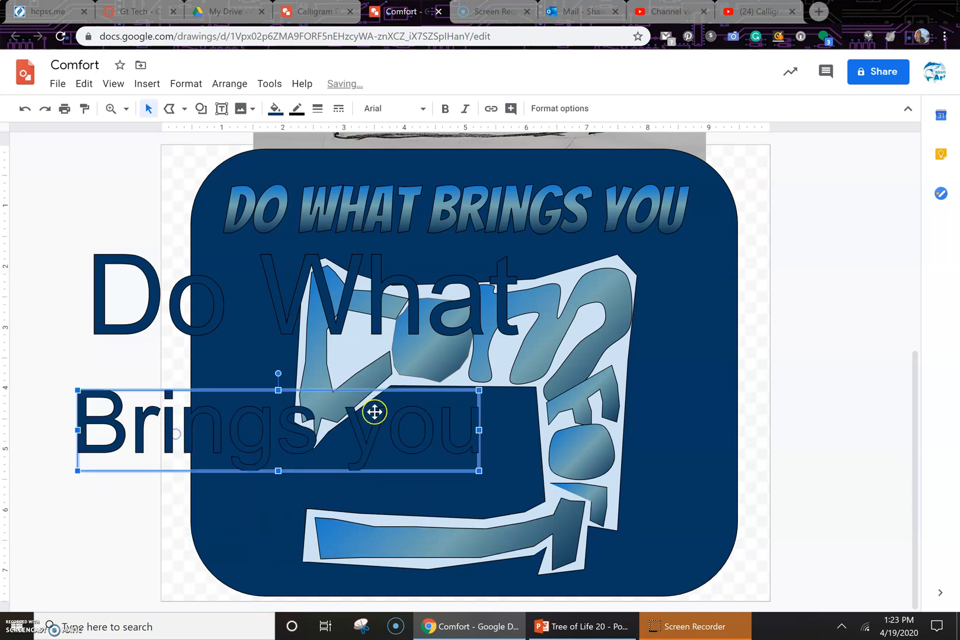
Step: Apply a saved custom gradient fill to the "Brings you" word art
{"action": "left_click", "coordinate": [276, 115]}
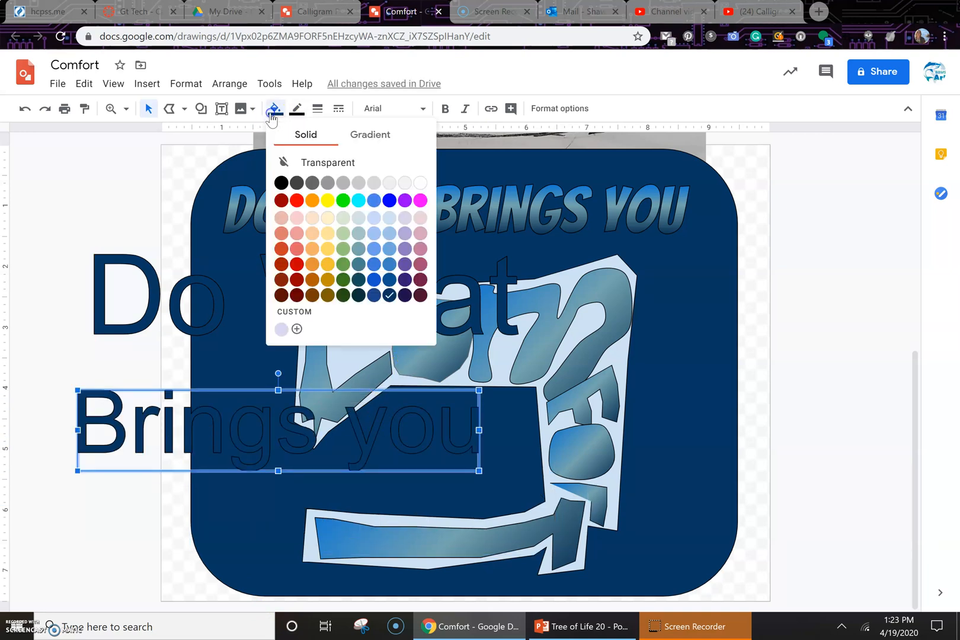
{"action": "left_click", "coordinate": [384, 139]}
{"action": "left_click", "coordinate": [300, 304]}
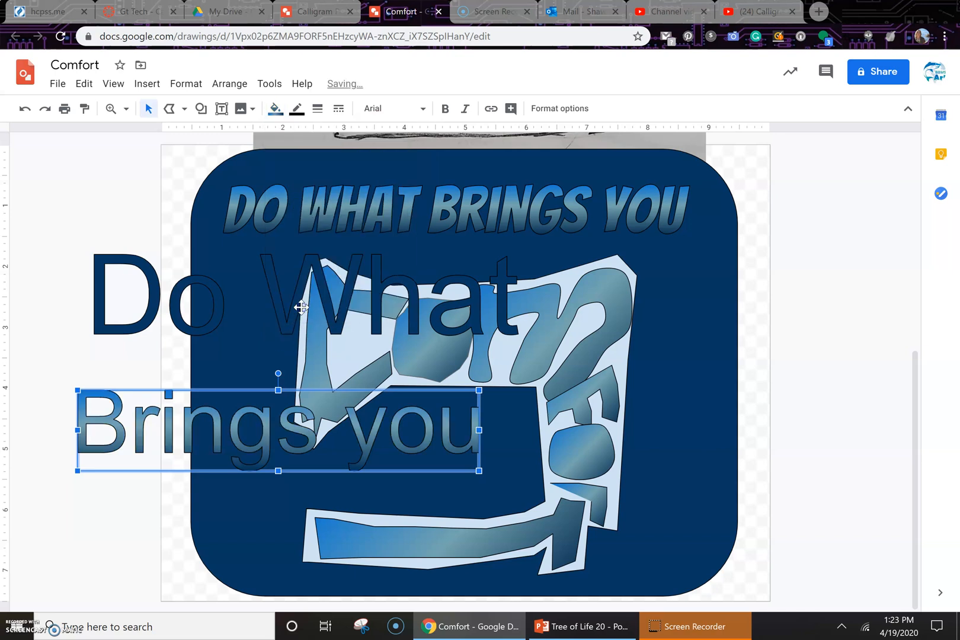
Step: Select the "Do What" word art and apply a saved custom gradient fill to it
{"action": "left_click", "coordinate": [313, 307]}
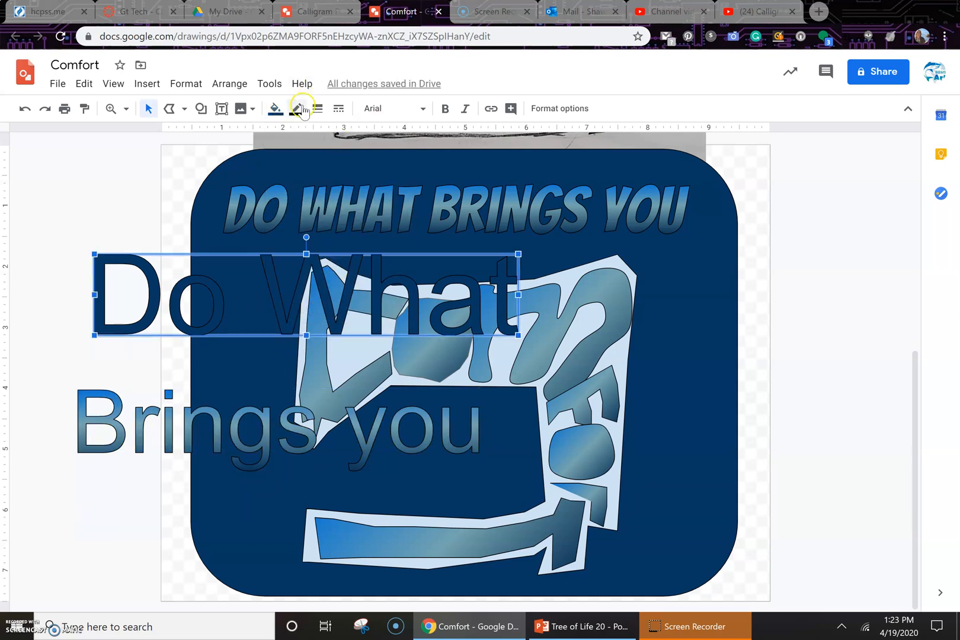
{"action": "left_click", "coordinate": [275, 110]}
{"action": "left_click", "coordinate": [348, 137]}
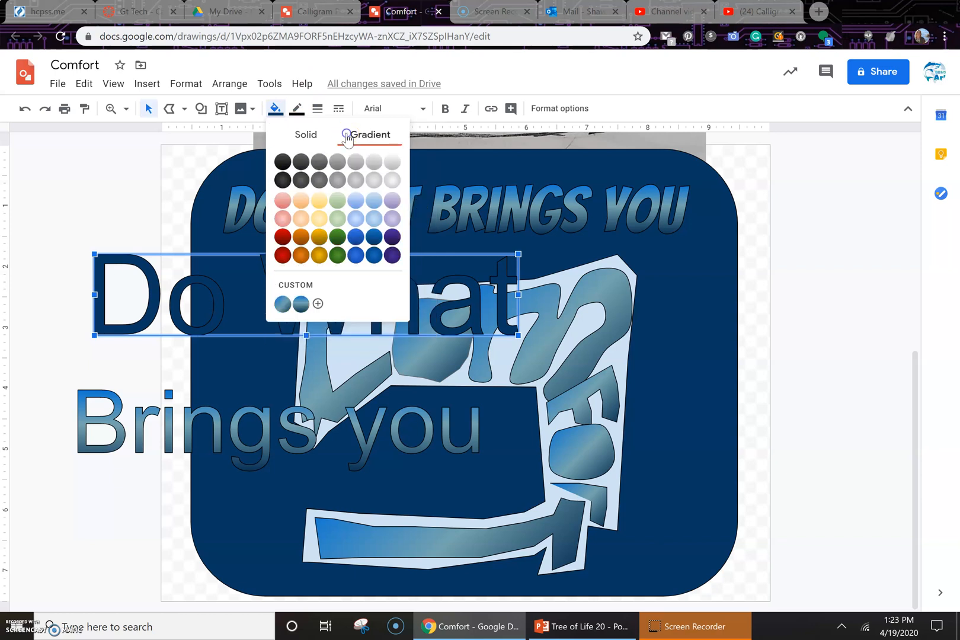
{"action": "left_click", "coordinate": [296, 307]}
{"action": "left_click", "coordinate": [285, 306]}
{"action": "left_click", "coordinate": [305, 306]}
Step: Open a new custom gradient for "Do What", setting the angle to 225° and the type to Radial
{"action": "left_click", "coordinate": [282, 112]}
{"action": "left_click", "coordinate": [318, 304]}
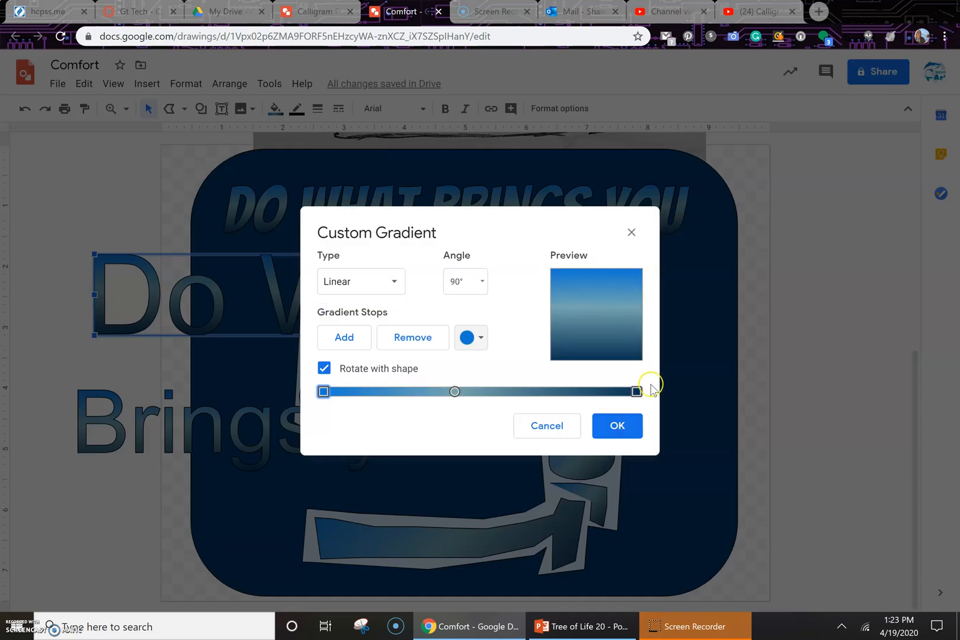
{"action": "left_click", "coordinate": [463, 290]}
{"action": "left_click", "coordinate": [463, 423]}
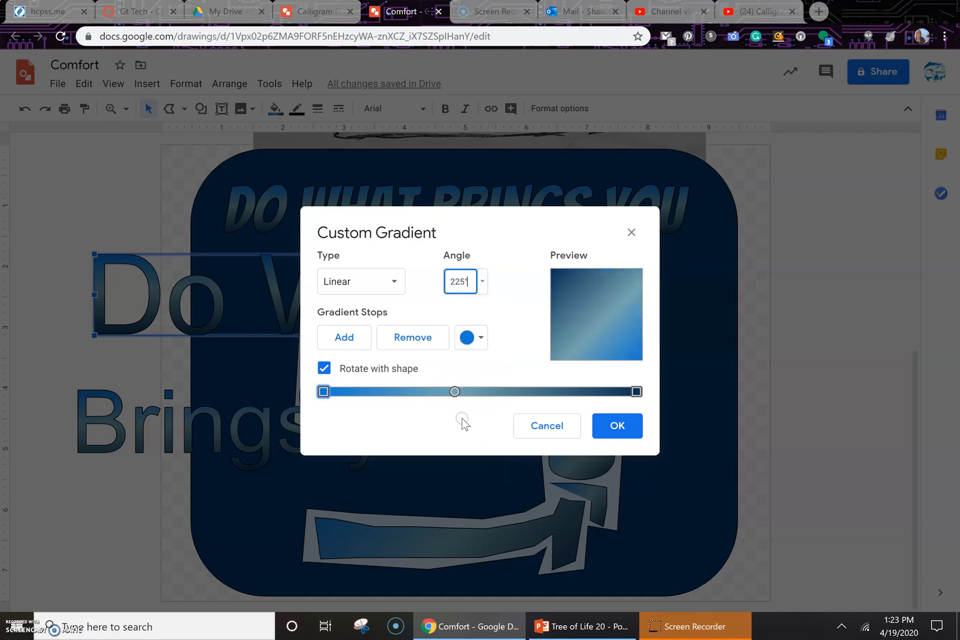
{"action": "left_click", "coordinate": [371, 285]}
{"action": "left_click", "coordinate": [359, 334]}
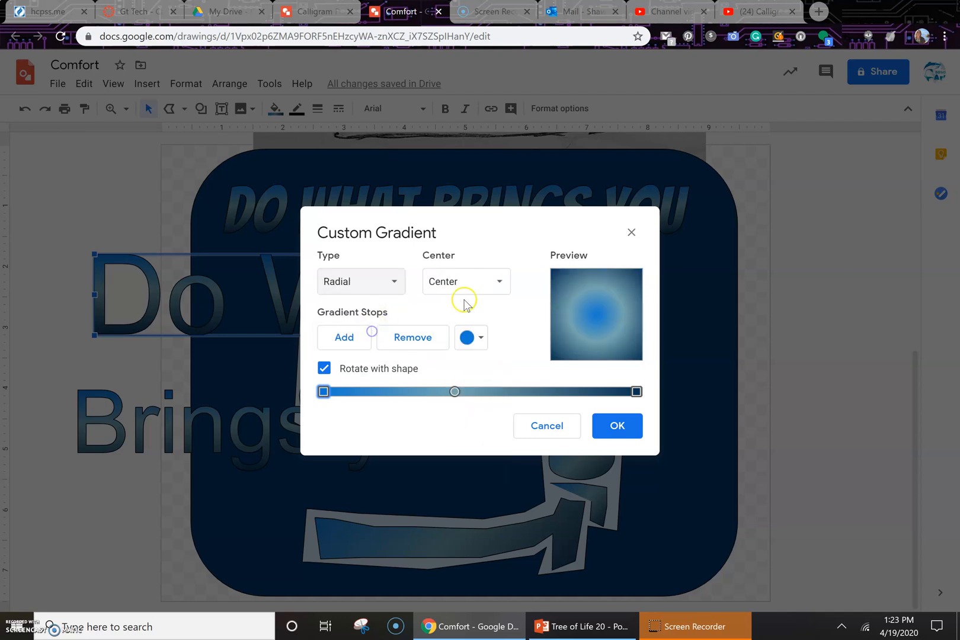
Step: Add a cyan gradient stop, shift the middle stop rightward, and apply the custom gradient
{"action": "left_click", "coordinate": [344, 336]}
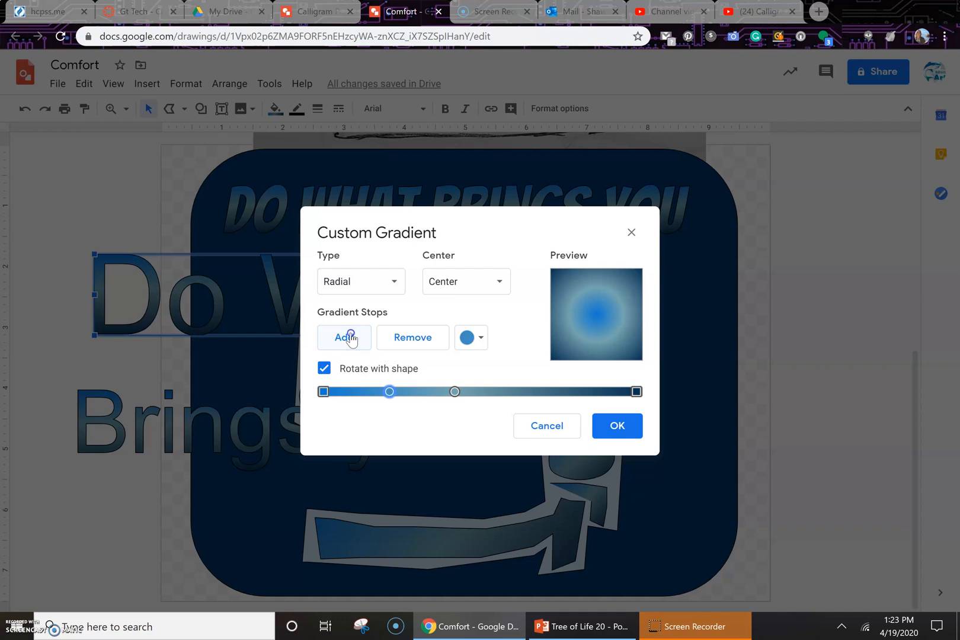
{"action": "left_click_drag", "start_coordinate": [456, 396], "coordinate": [555, 405]}
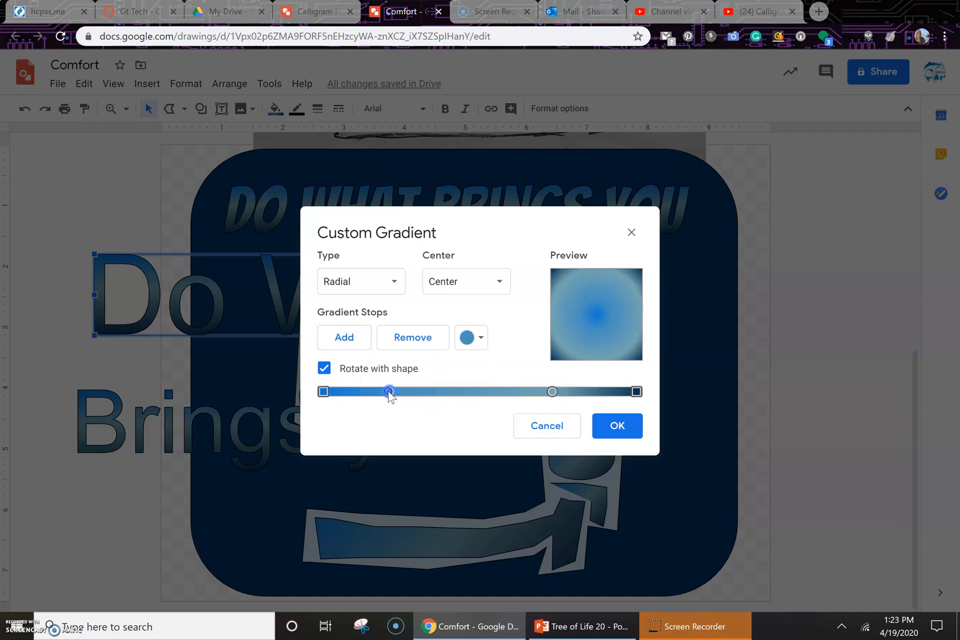
{"action": "left_click", "coordinate": [472, 337]}
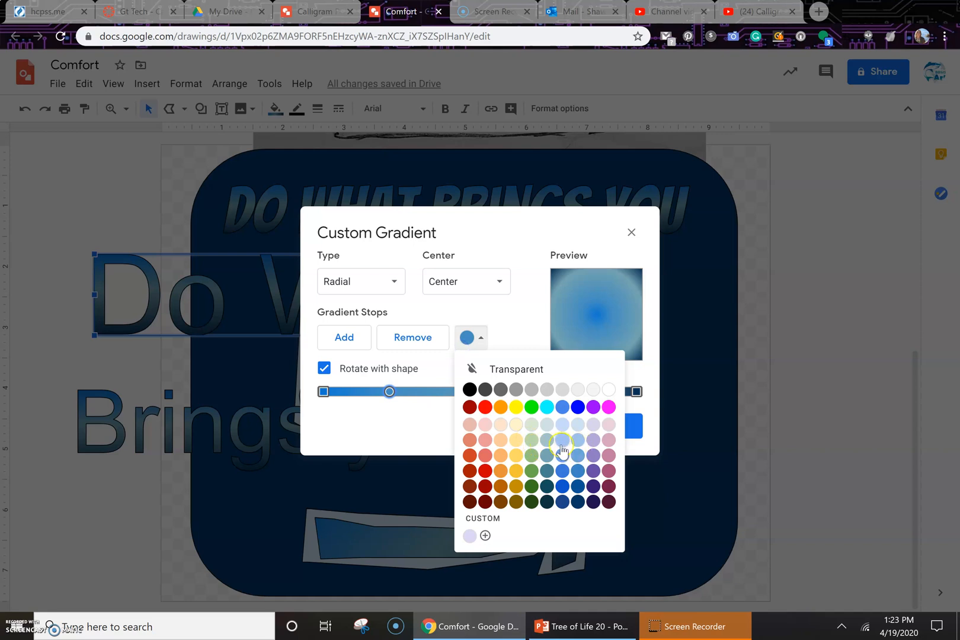
{"action": "left_click", "coordinate": [548, 413]}
{"action": "left_click", "coordinate": [614, 425]}
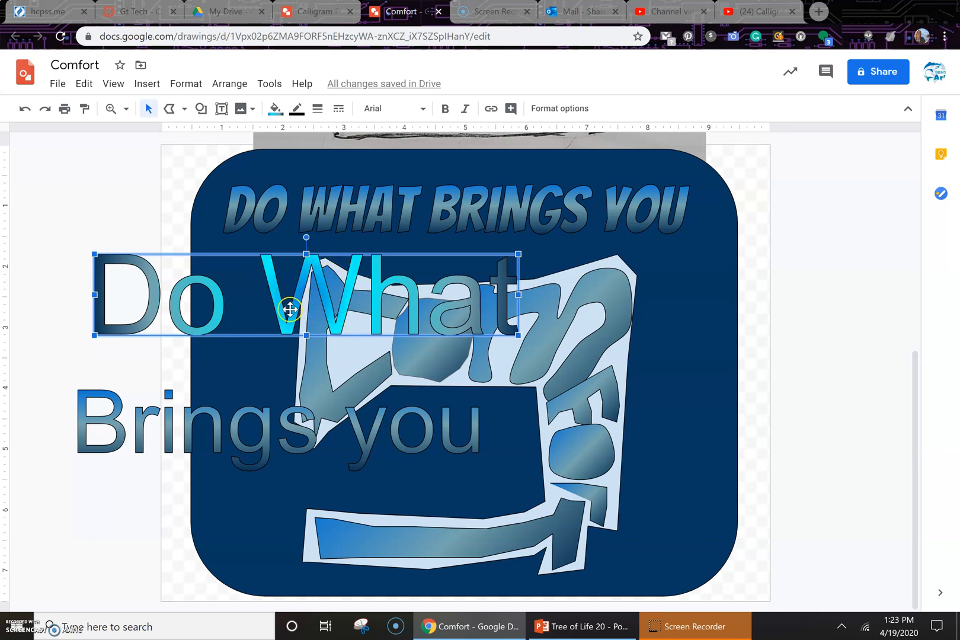
Step: Reapply the new custom gradient to "Do What" and set its radial center to Top left
{"action": "left_click", "coordinate": [277, 112]}
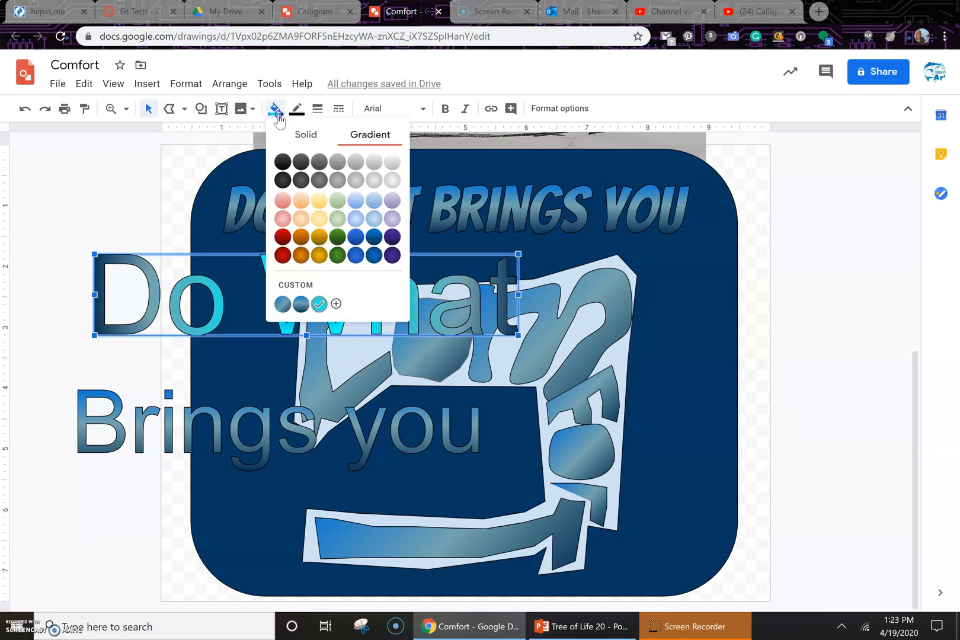
{"action": "left_click", "coordinate": [317, 302]}
{"action": "left_click", "coordinate": [276, 108]}
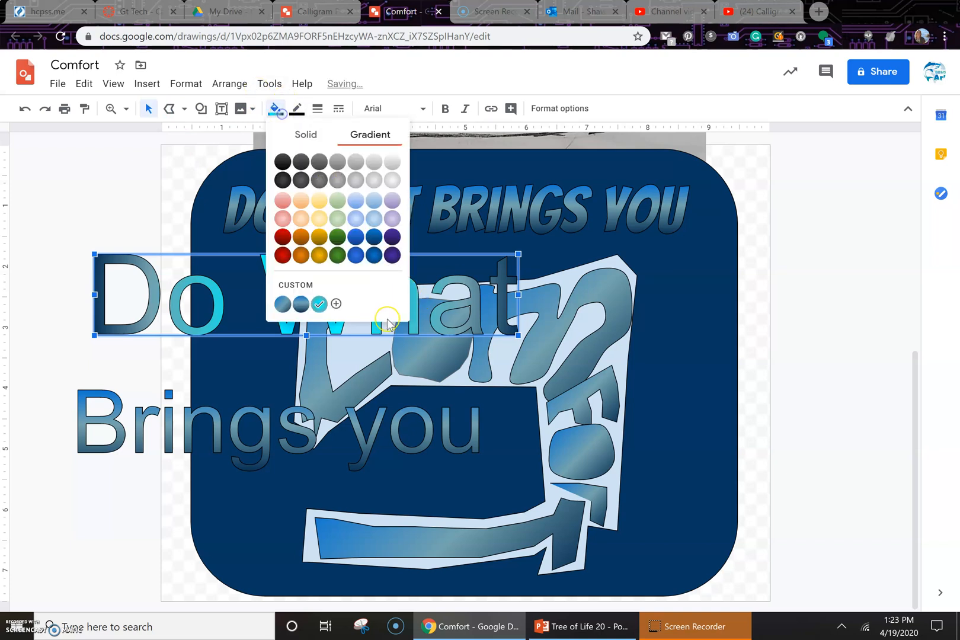
{"action": "left_click", "coordinate": [336, 304]}
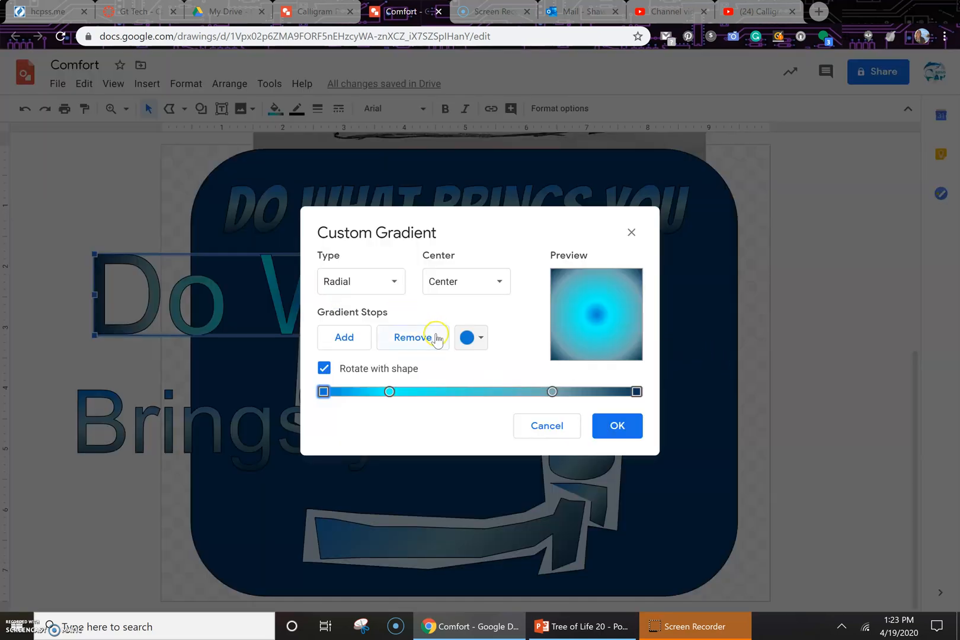
{"action": "left_click", "coordinate": [457, 281]}
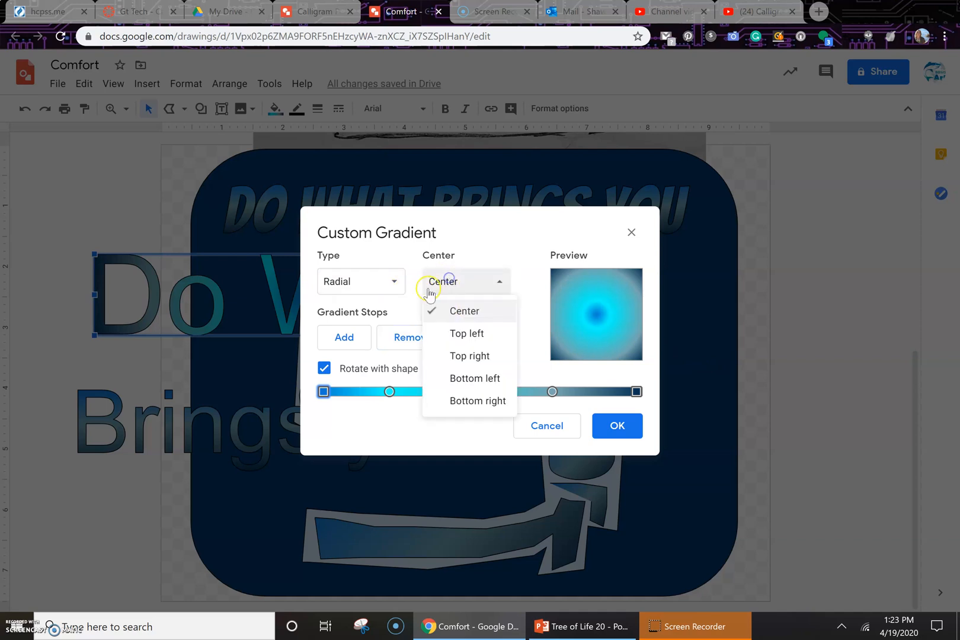
{"action": "left_click", "coordinate": [467, 333]}
{"action": "left_click", "coordinate": [632, 430]}
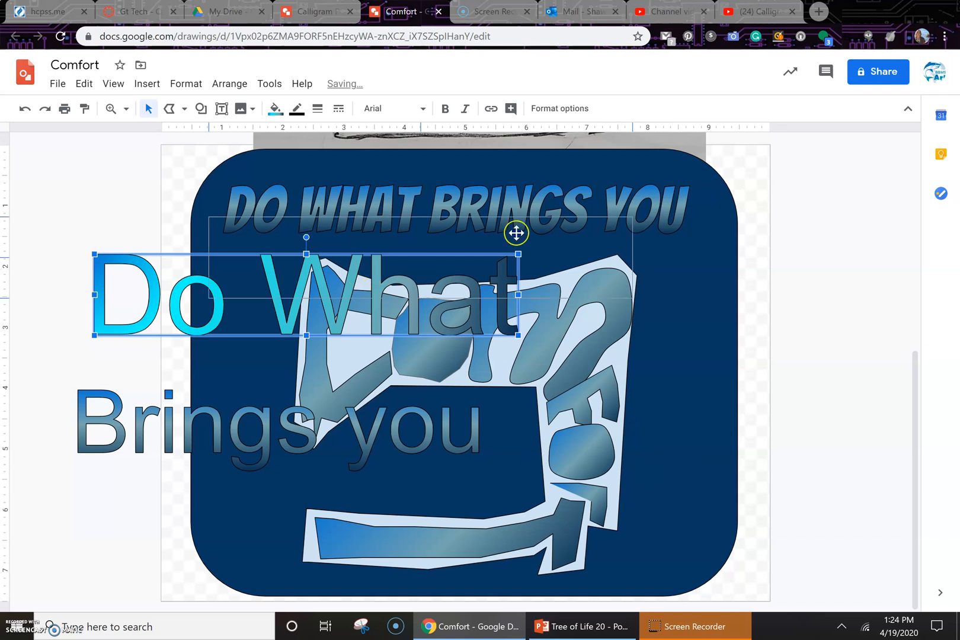
Step: Move "Do What" over the title and place "Brings you" just beneath it
{"action": "left_click_drag", "start_coordinate": [521, 211], "coordinate": [508, 196]}
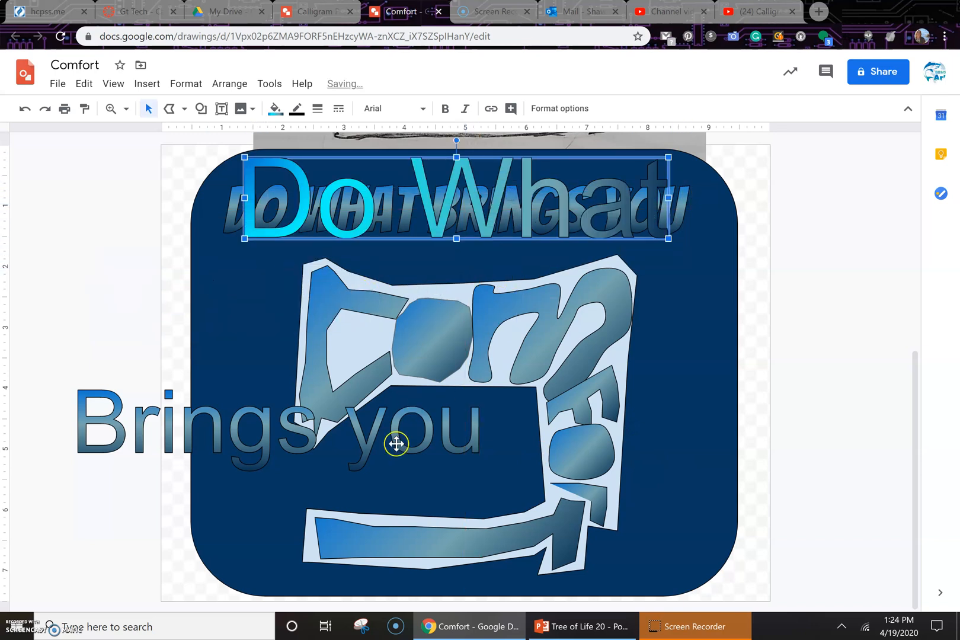
{"action": "left_click", "coordinate": [345, 435]}
{"action": "left_click_drag", "start_coordinate": [345, 435], "coordinate": [532, 282]}
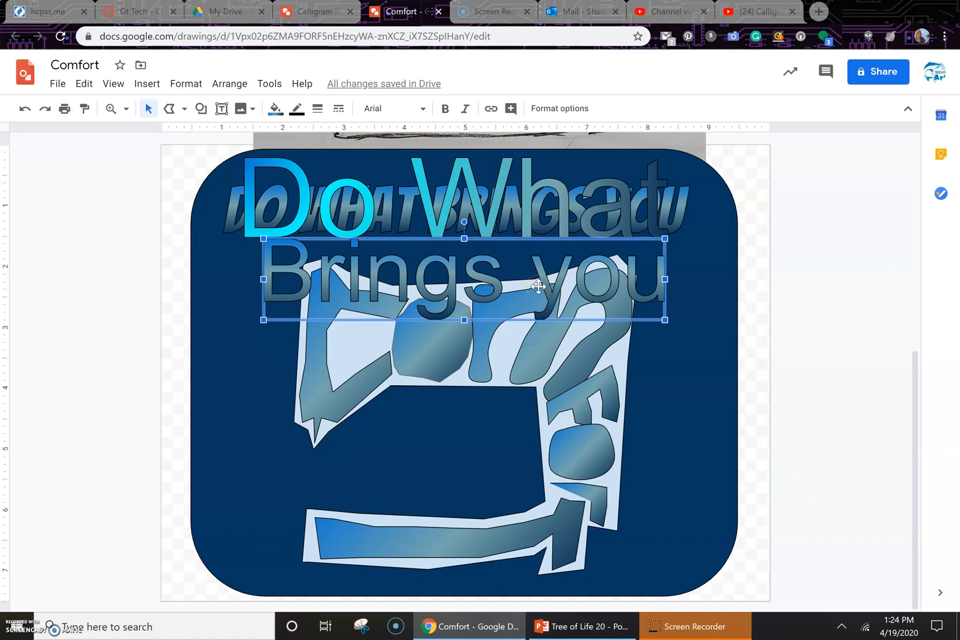
Step: Delete the "Brings you" and "Do What" word art objects
{"action": "key", "text": "Delete"}
{"action": "left_click", "coordinate": [557, 223]}
{"action": "key", "text": "Delete"}
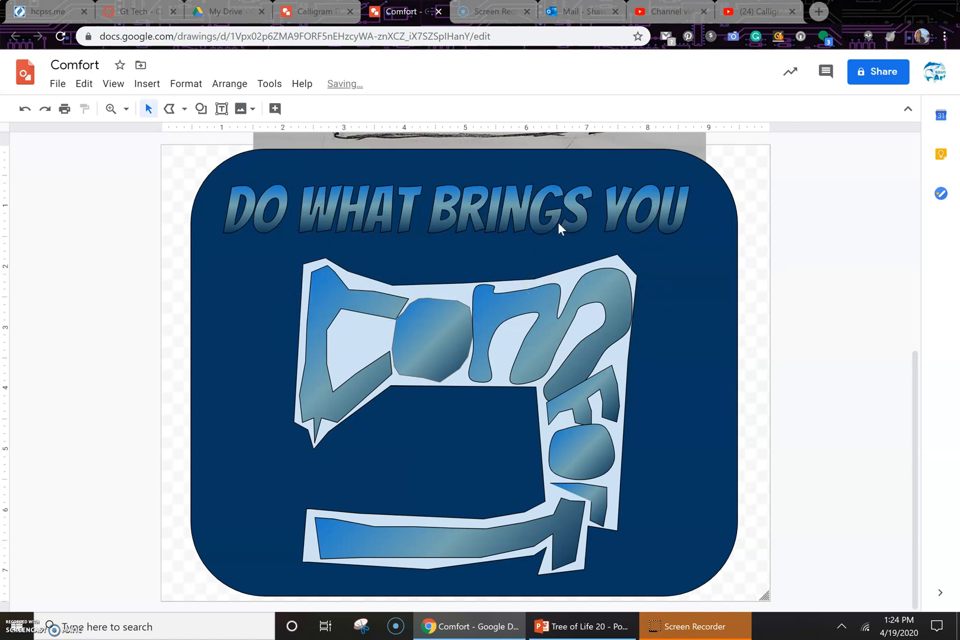
Step: Nudge the "Comfort" lettering group slightly upward beneath the title
{"action": "left_click", "coordinate": [558, 223]}
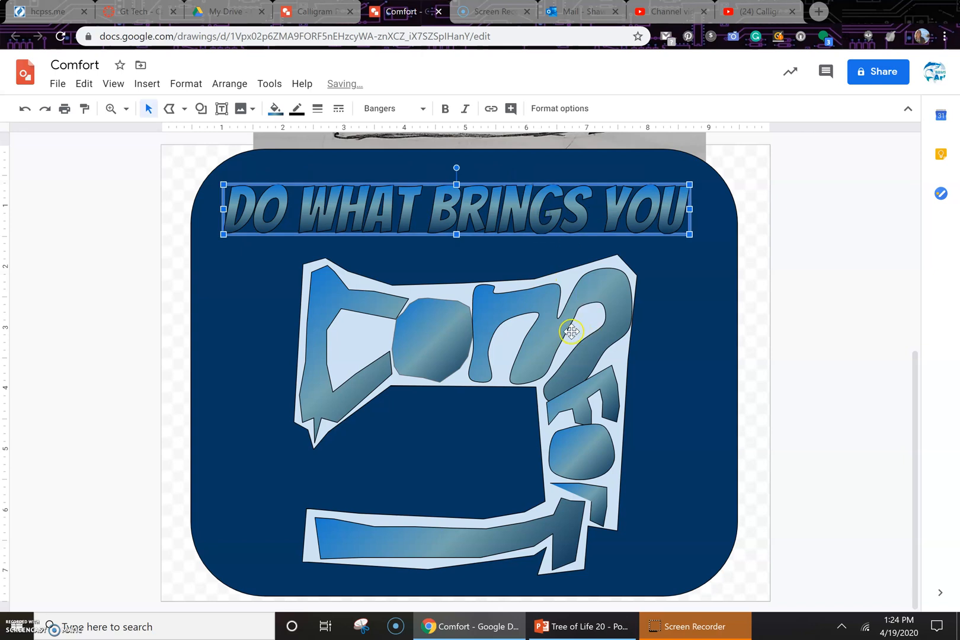
{"action": "left_click_drag", "start_coordinate": [572, 375], "coordinate": [572, 362]}
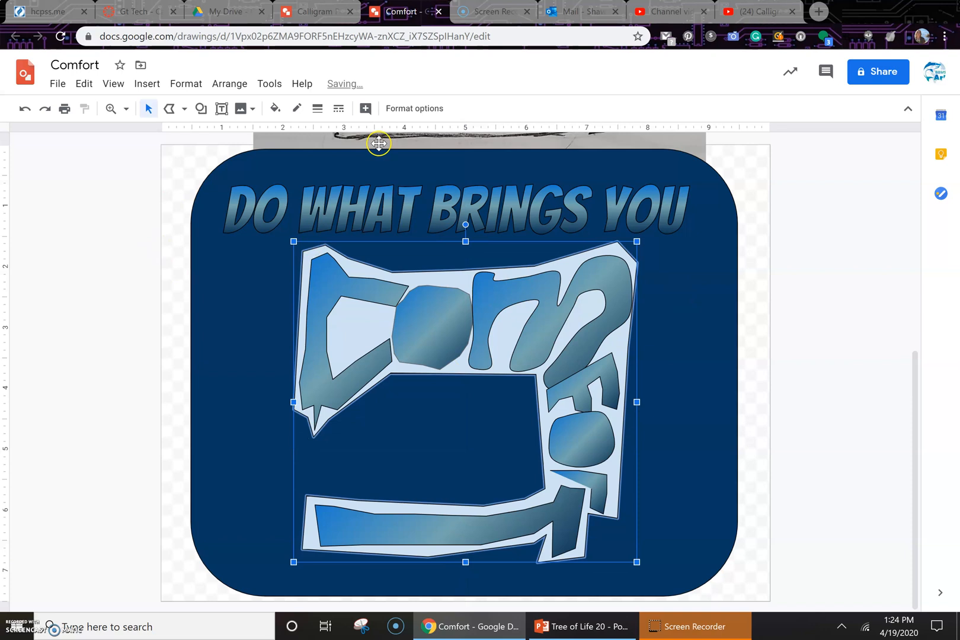
{"action": "left_click", "coordinate": [232, 337]}
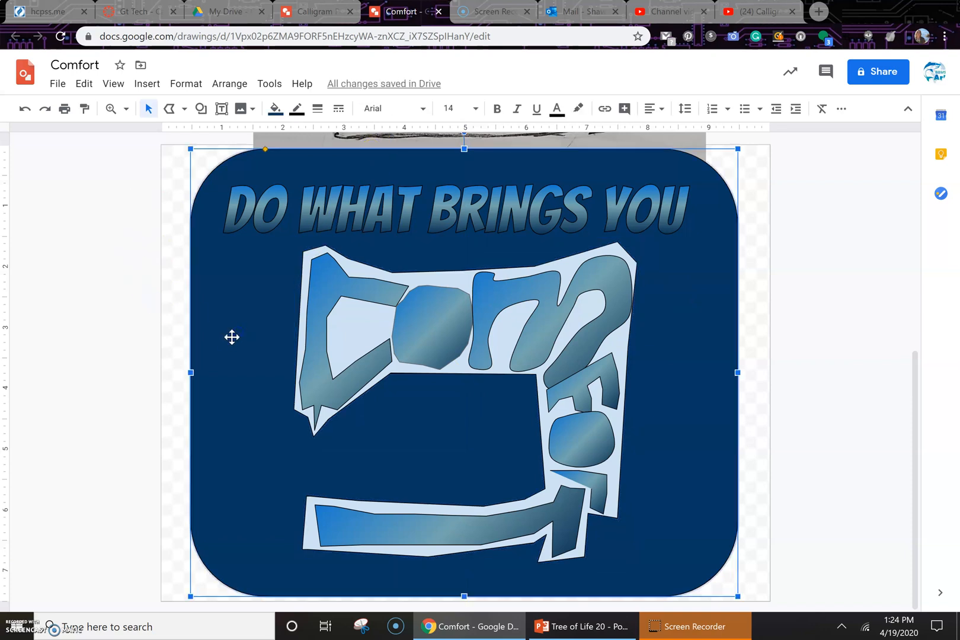
{"action": "left_click", "coordinate": [605, 622]}
{"action": "left_click", "coordinate": [496, 345]}
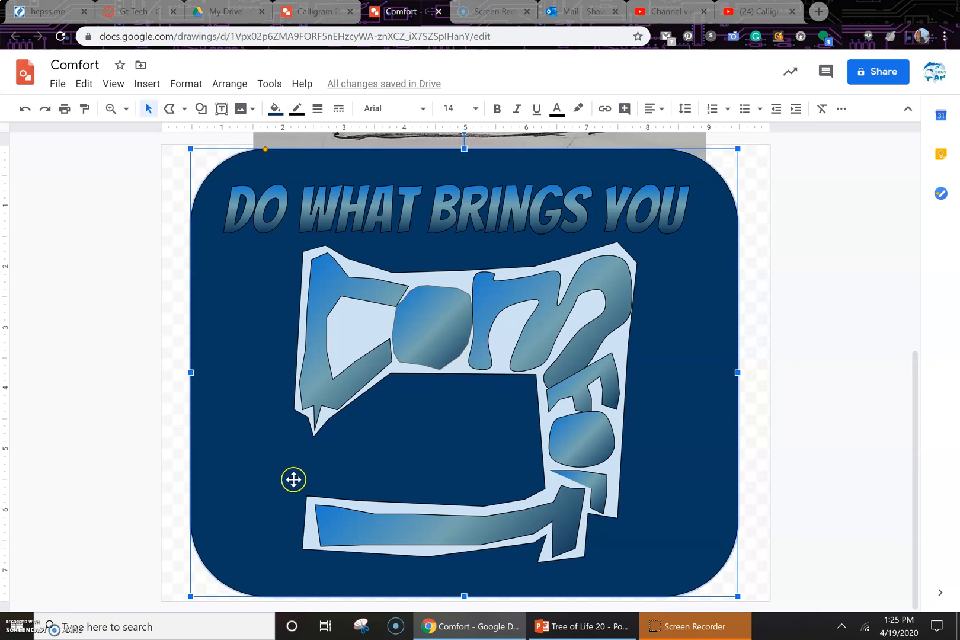